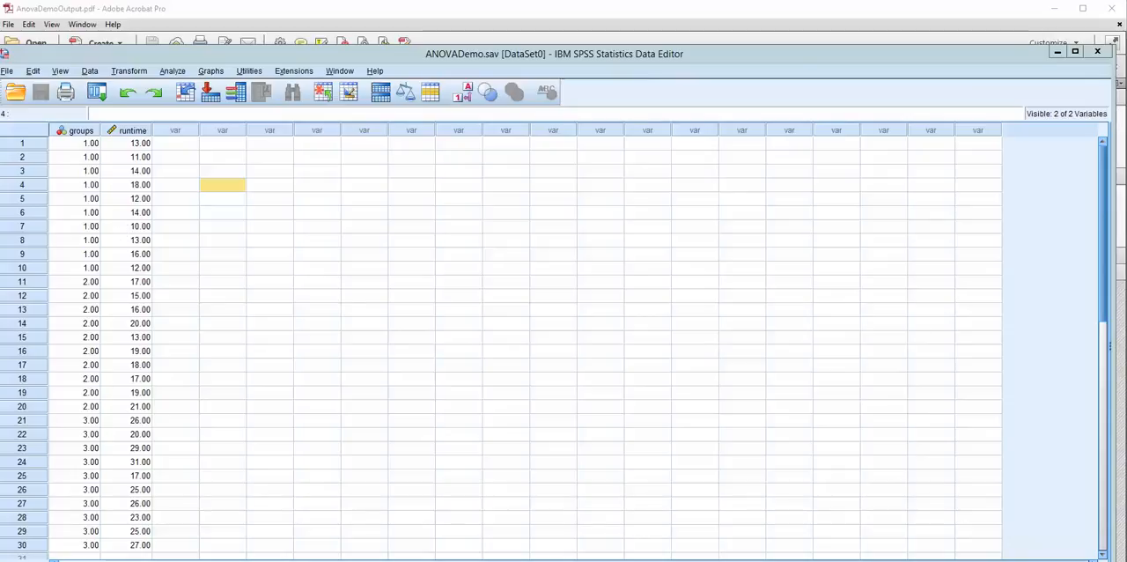
In the variable definitions, add a value label to the groups variable assigning "group 4" to value 4.
click(84, 561)
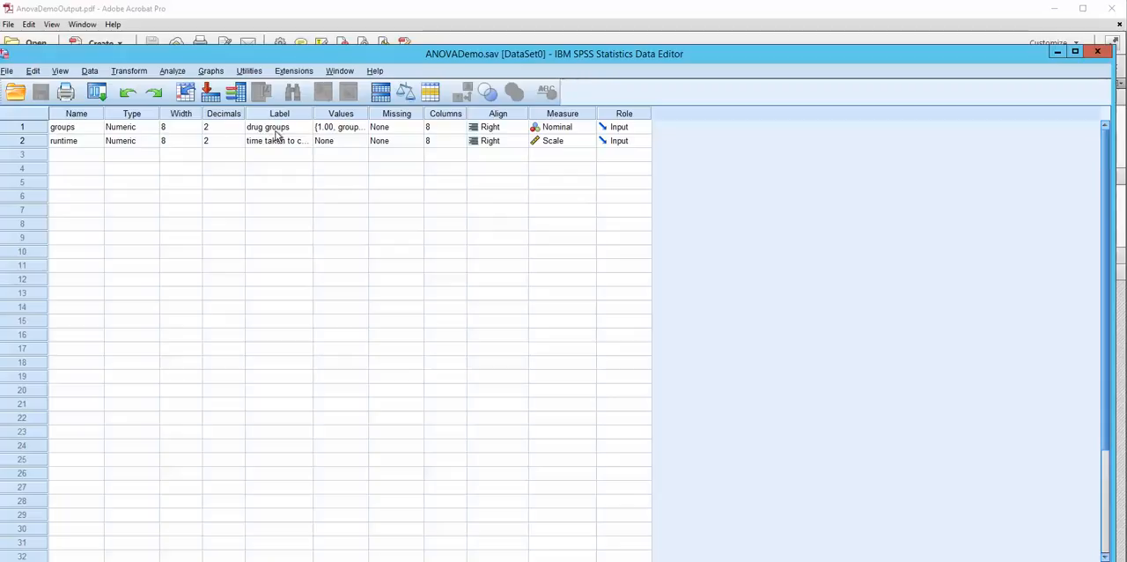
click(366, 130)
click(364, 128)
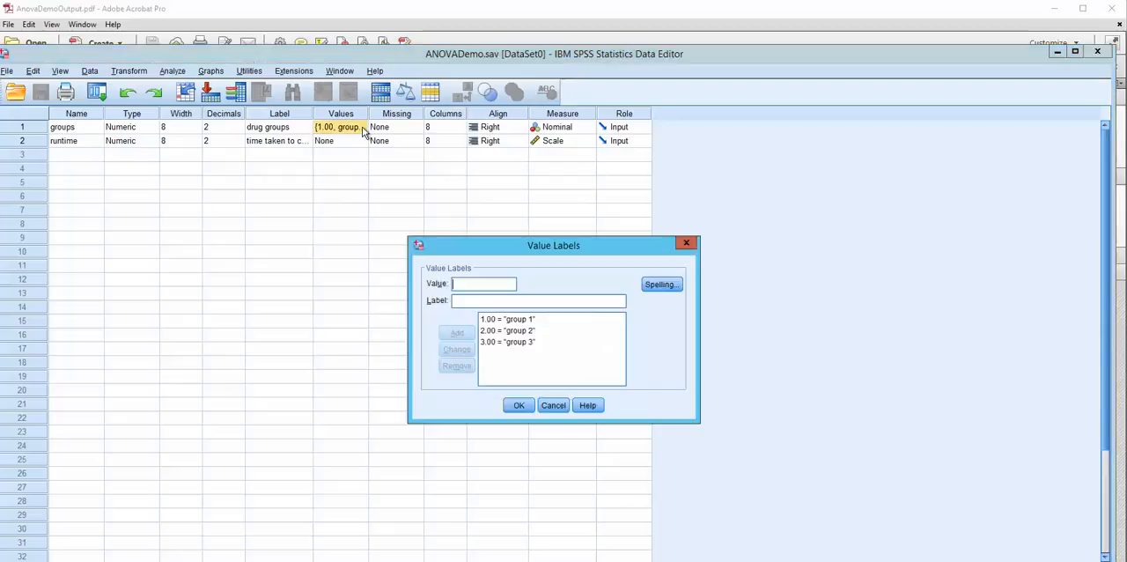
click(454, 286)
text(4)
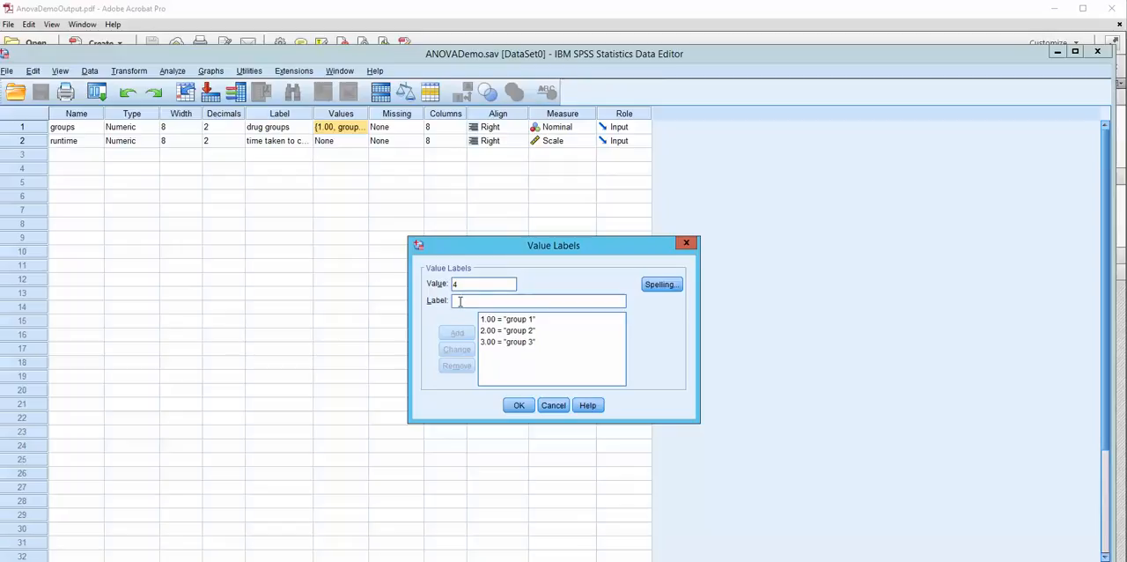
click(460, 301)
text(grou)
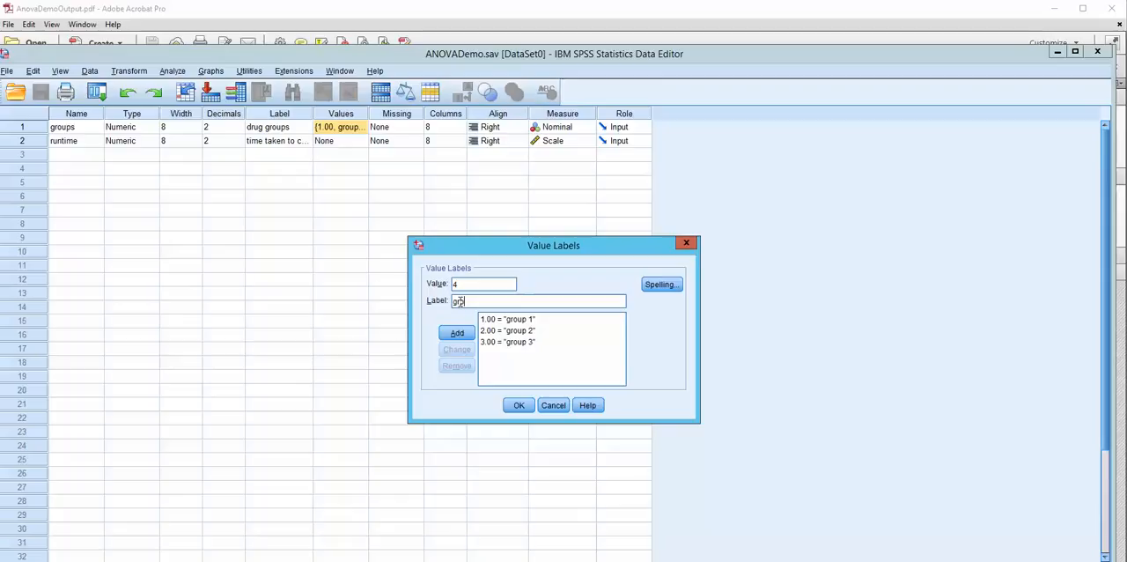
text(p 4)
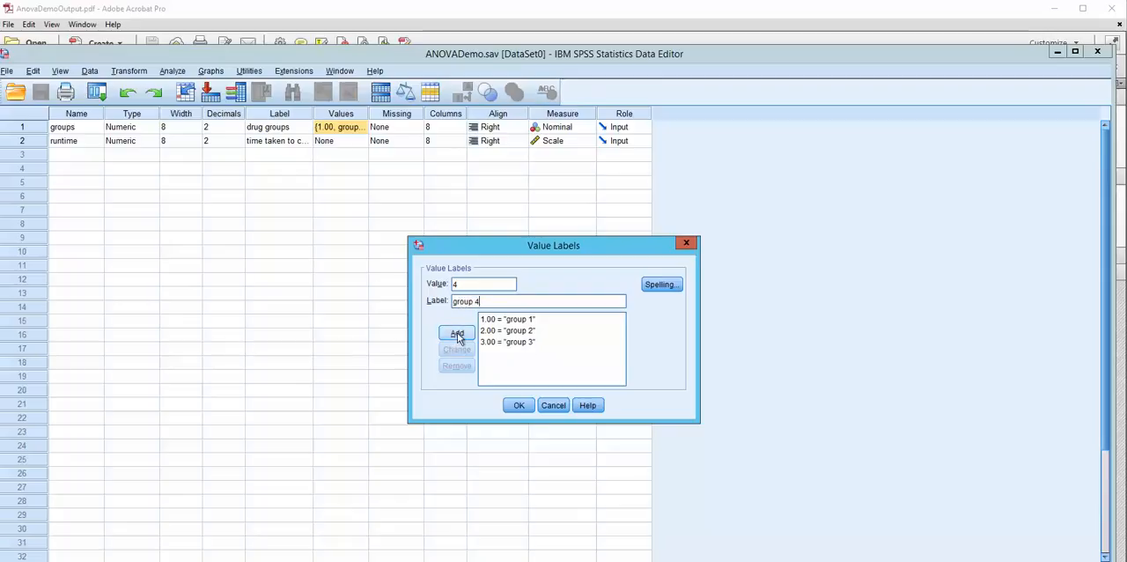
click(458, 333)
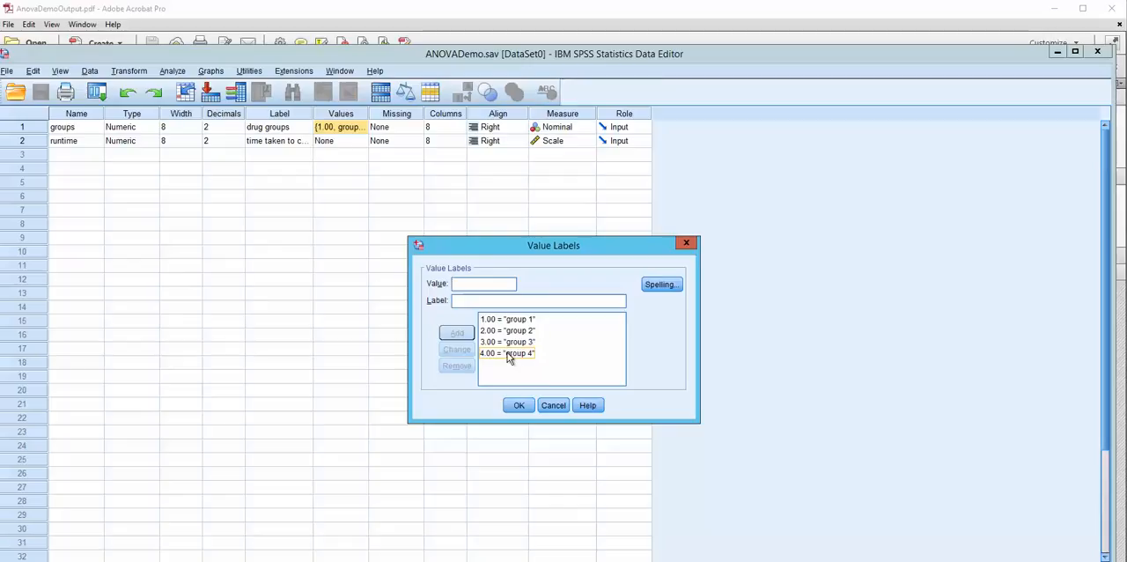
Remove the "group 4" value label from the groups variable and accept the remaining labels.
click(508, 353)
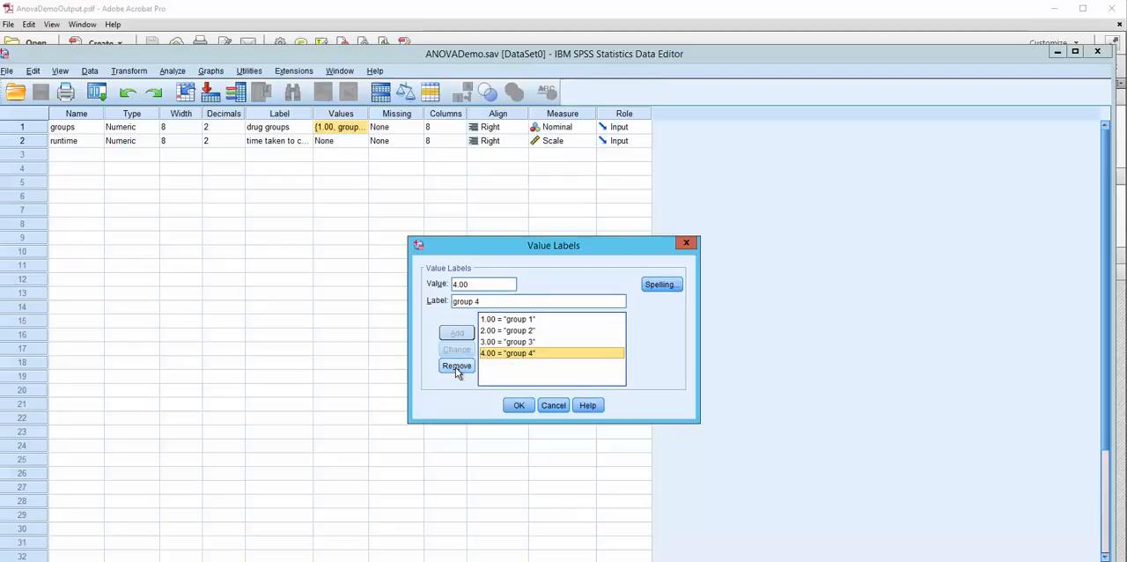
click(456, 367)
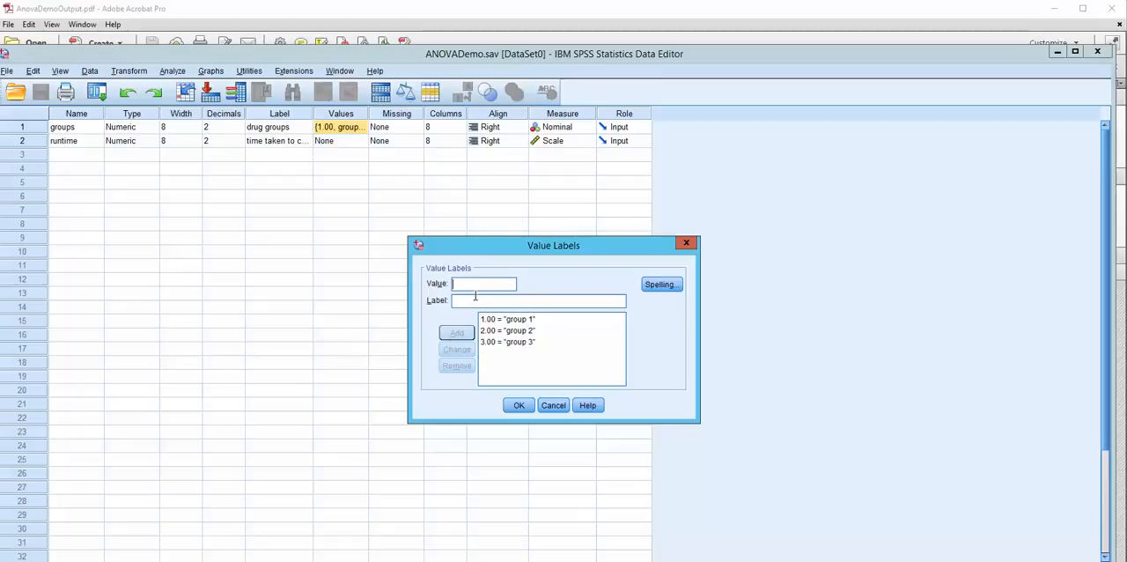
click(520, 406)
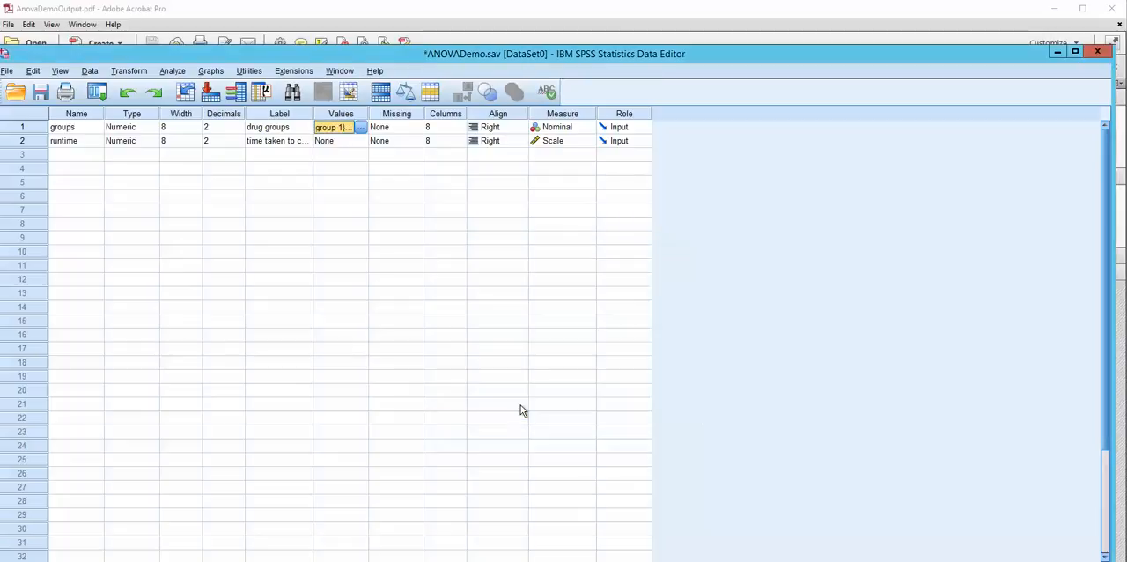
Set the groups variable's measure to Nominal and widen the Label column to fit the full variable labels.
click(590, 128)
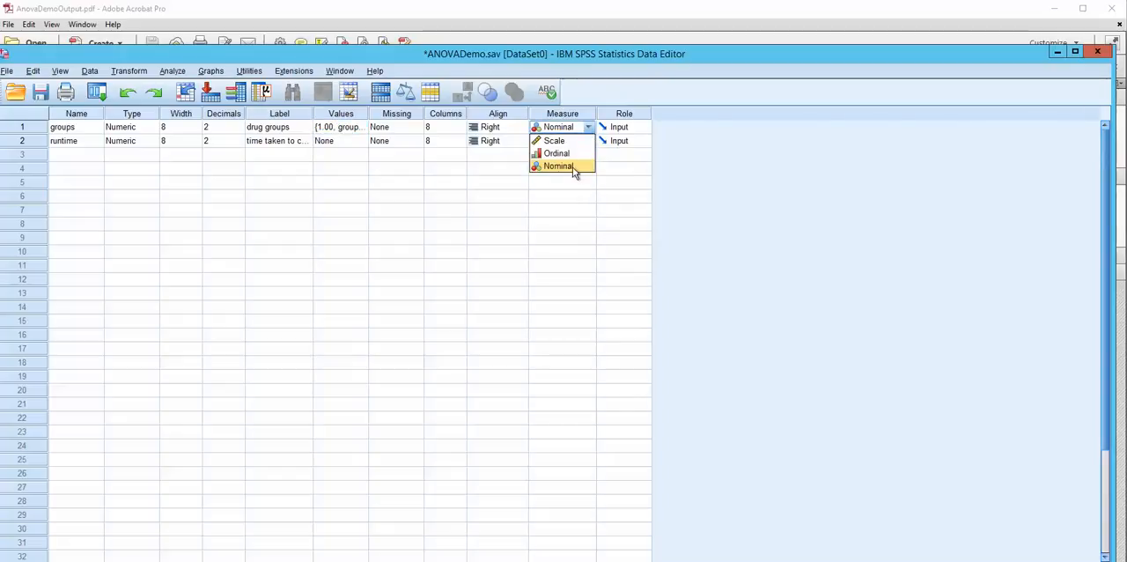
click(574, 168)
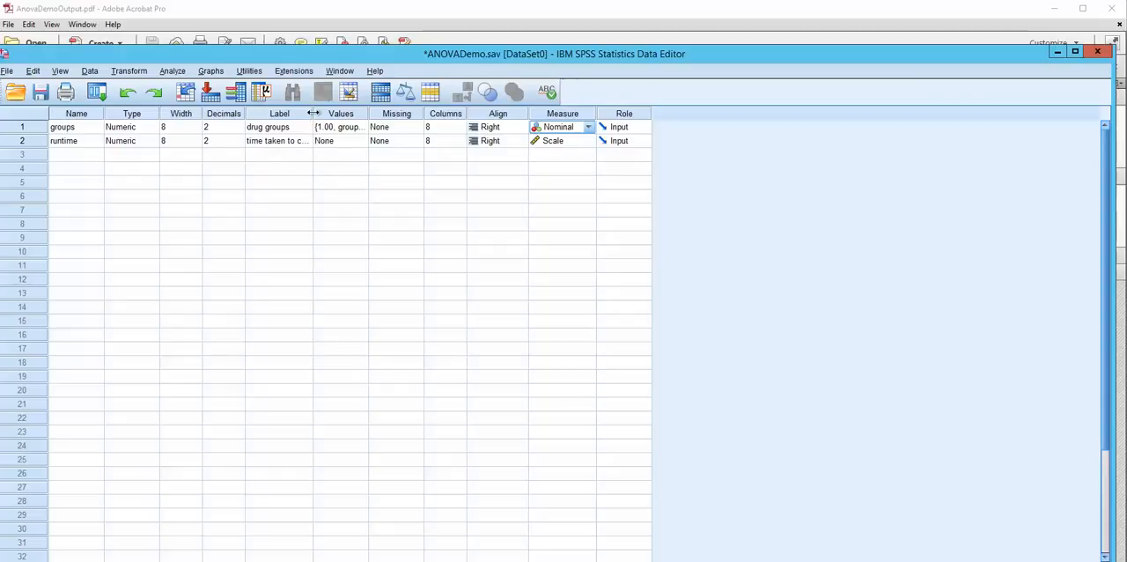
drag(313, 113, 361, 112)
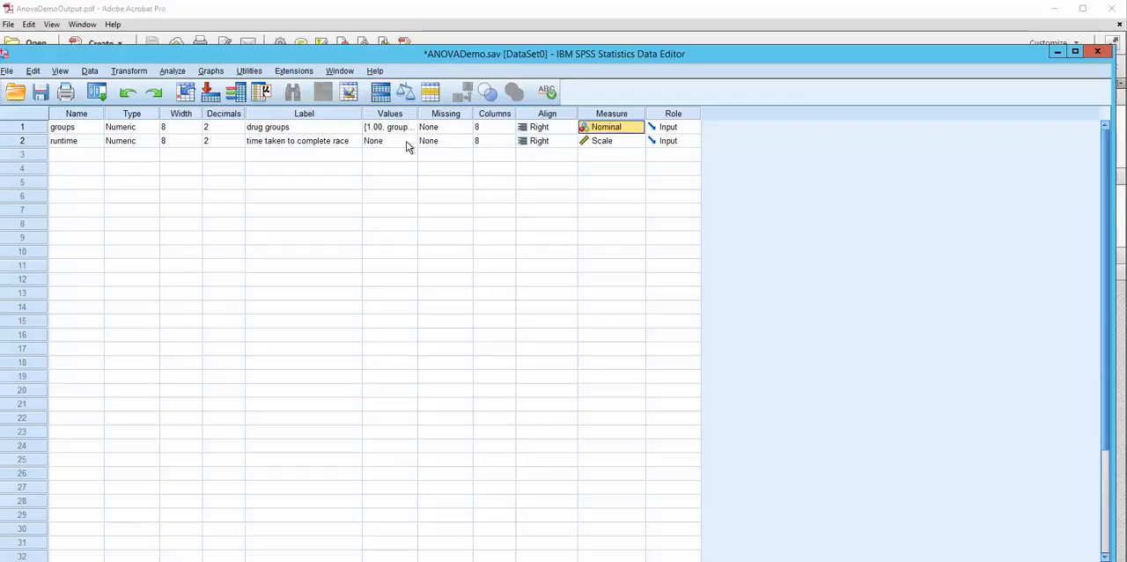
click(639, 143)
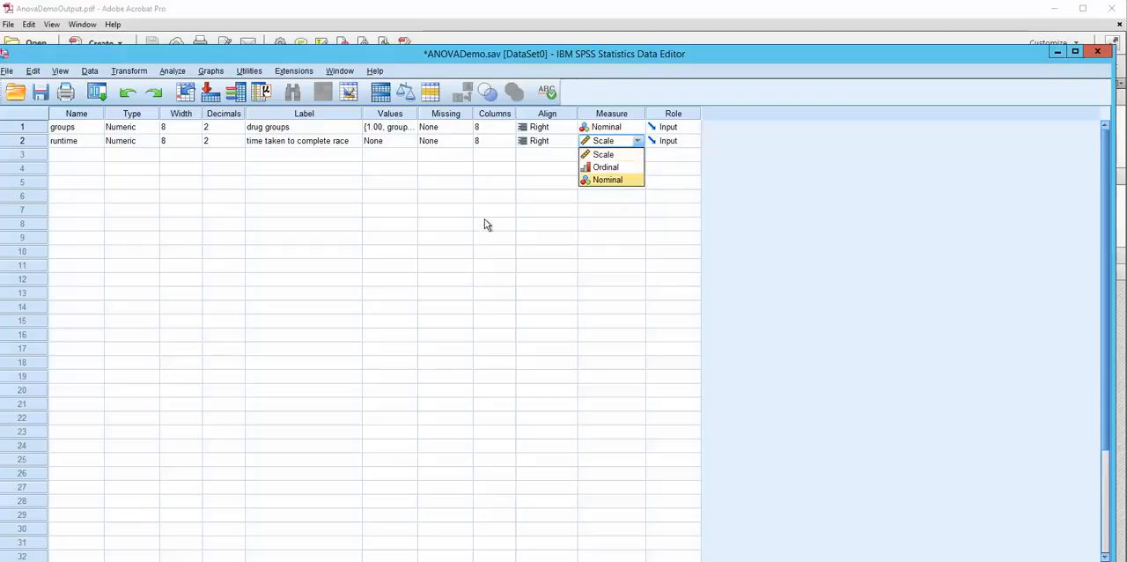
click(546, 211)
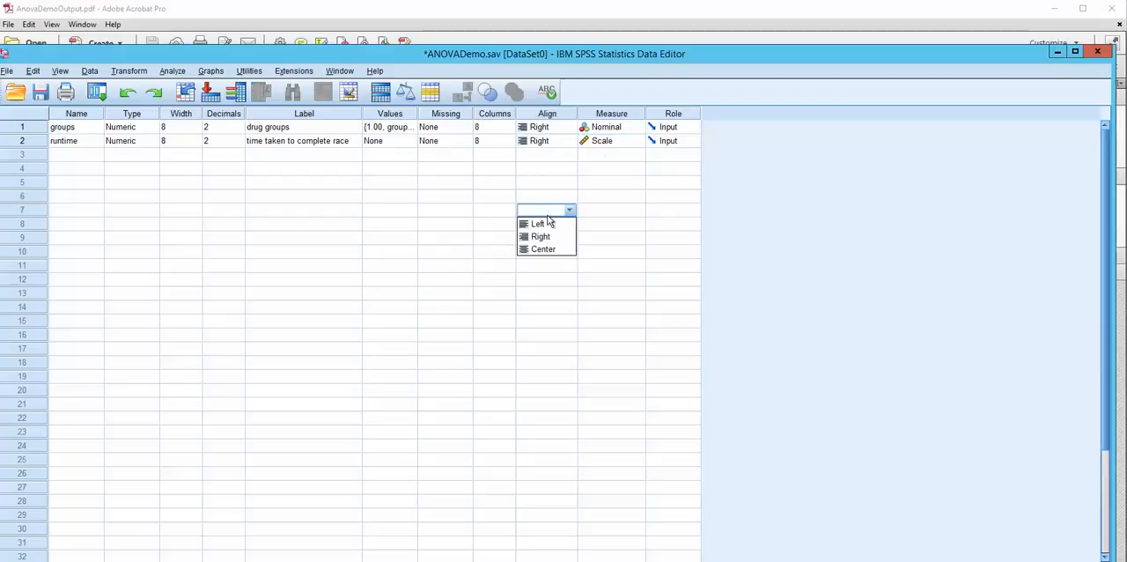
Start a One-Way ANOVA comparison of means and reset its settings to the defaults.
click(172, 71)
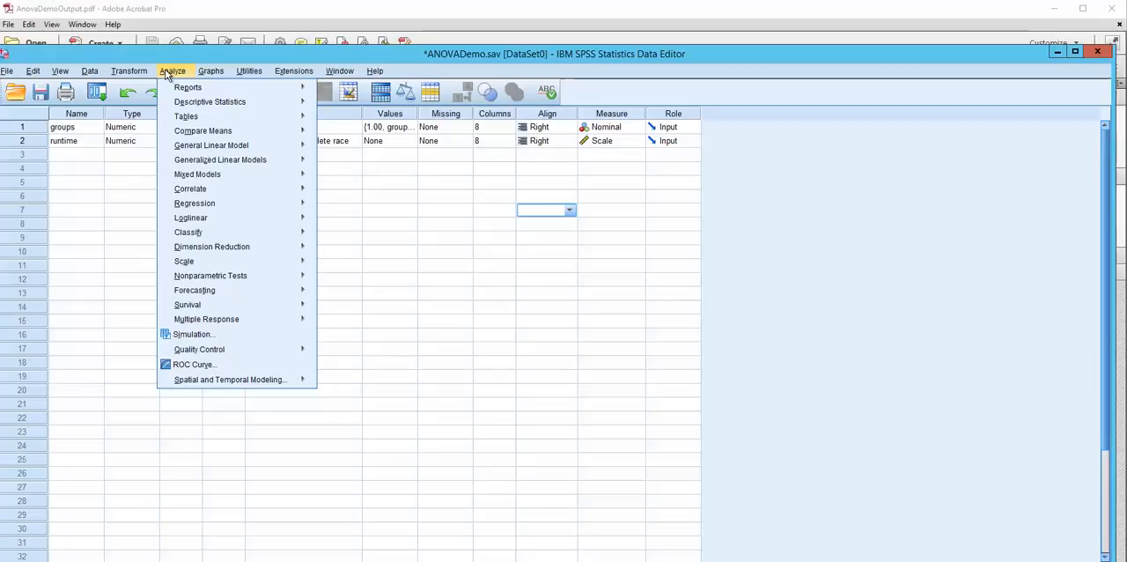
mouse_move(193, 133)
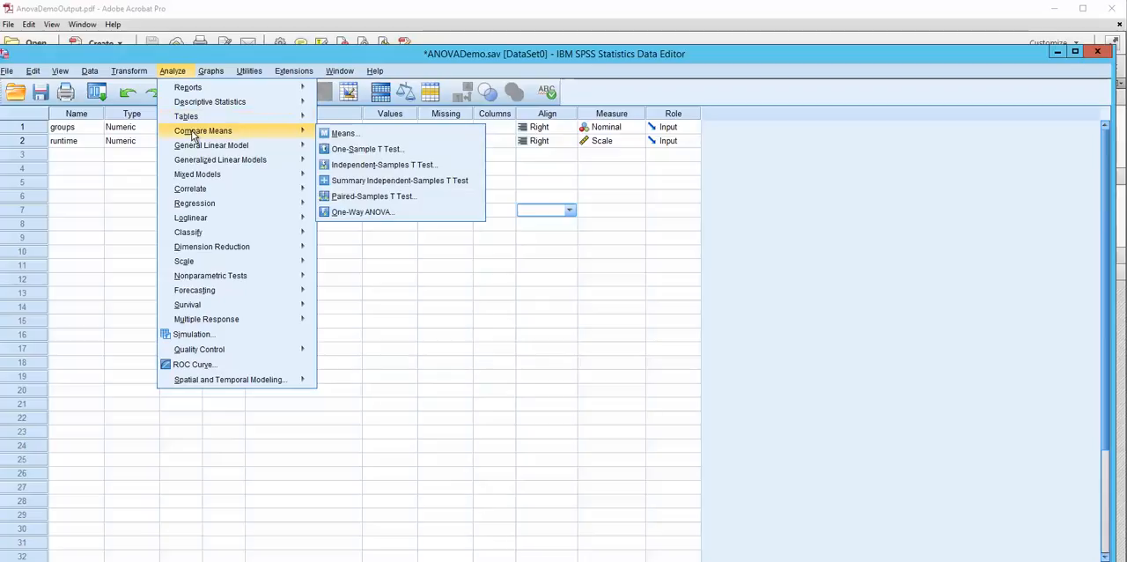
click(352, 213)
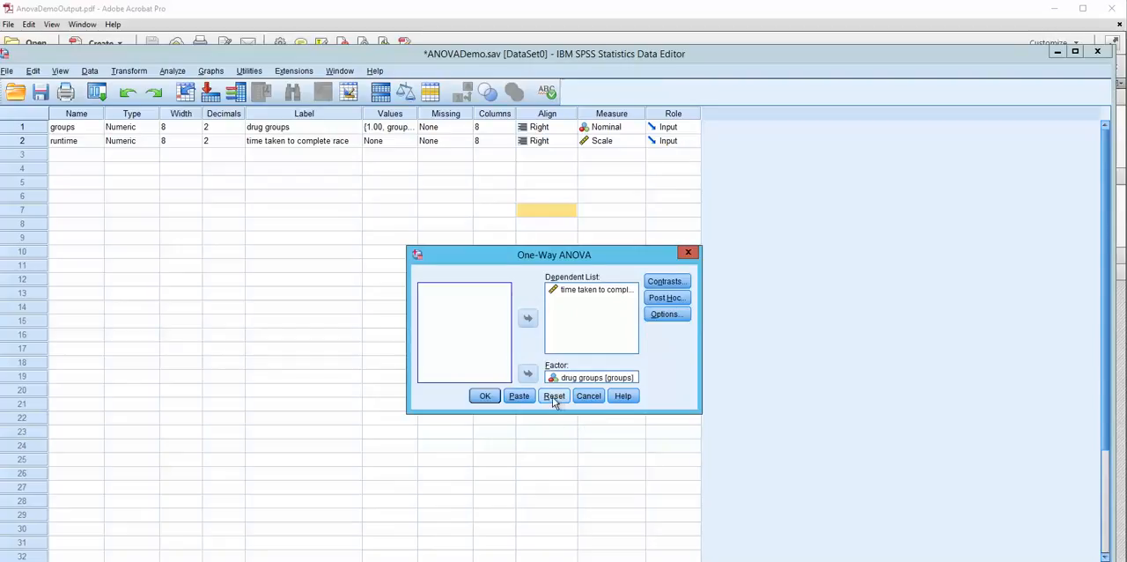
drag(486, 254, 402, 203)
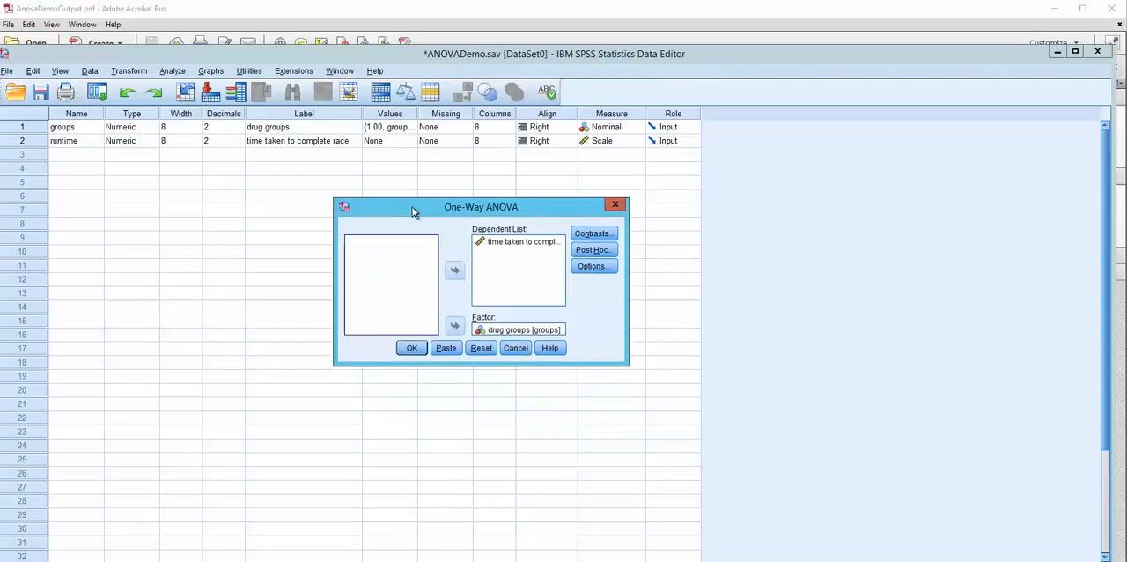
click(481, 349)
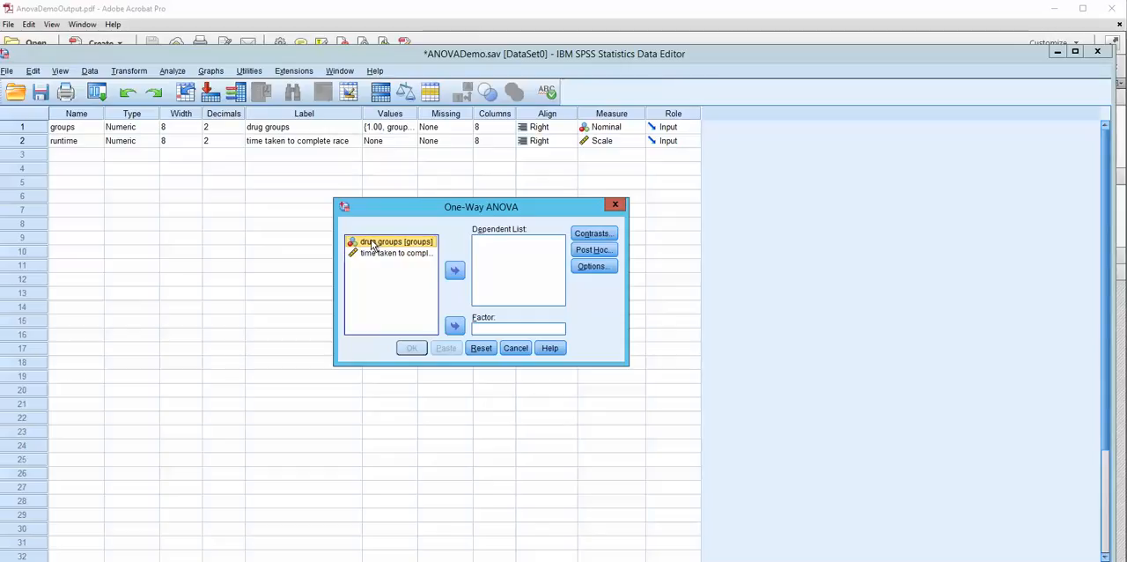
Assign drug groups as the ANOVA factor and time taken to complete race as the dependent variable.
click(454, 325)
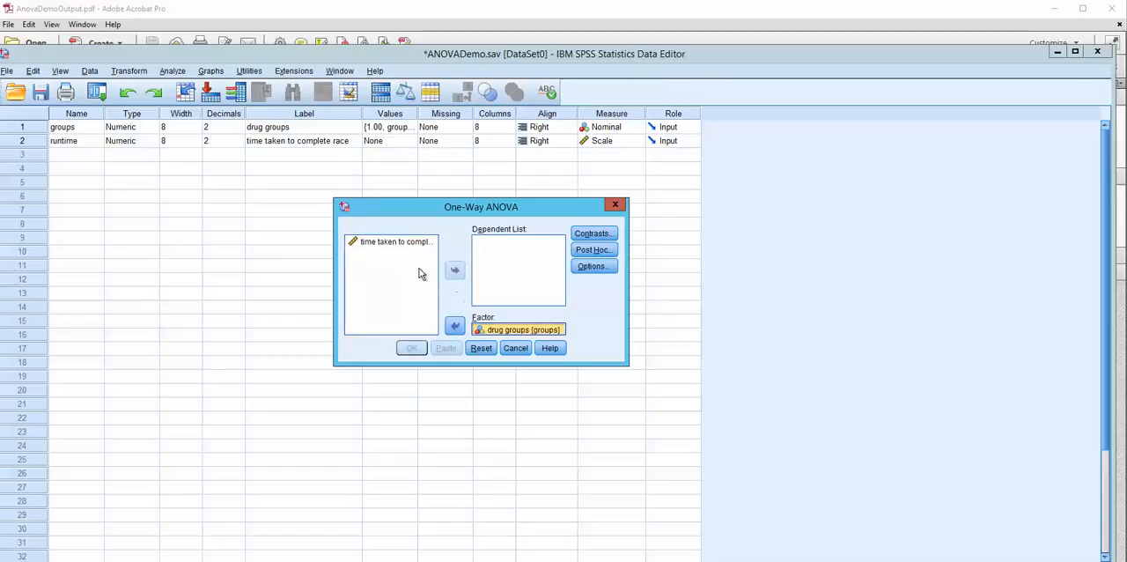
click(375, 245)
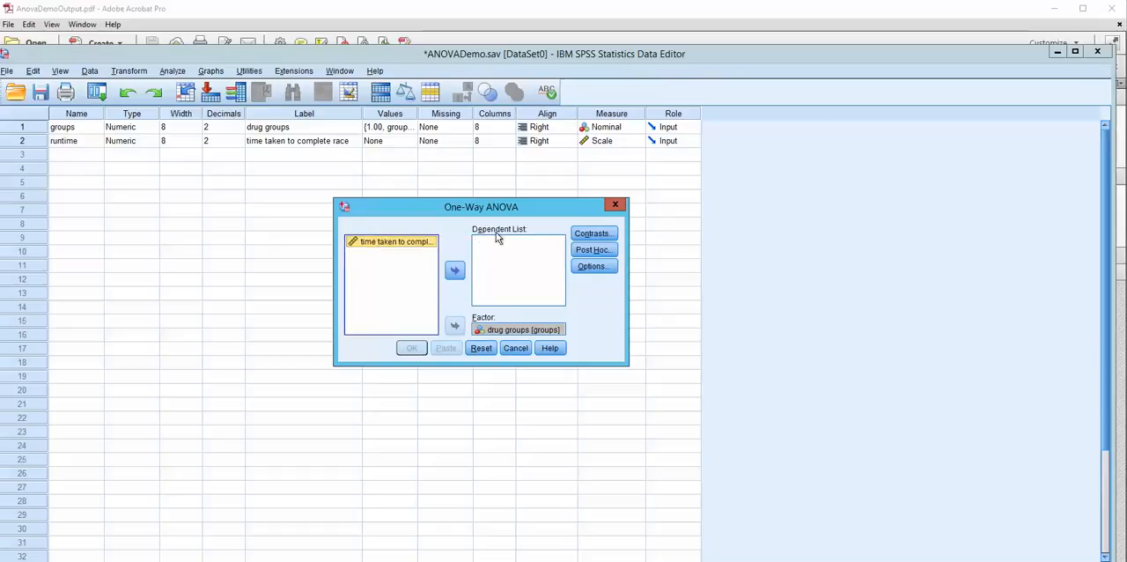
click(454, 270)
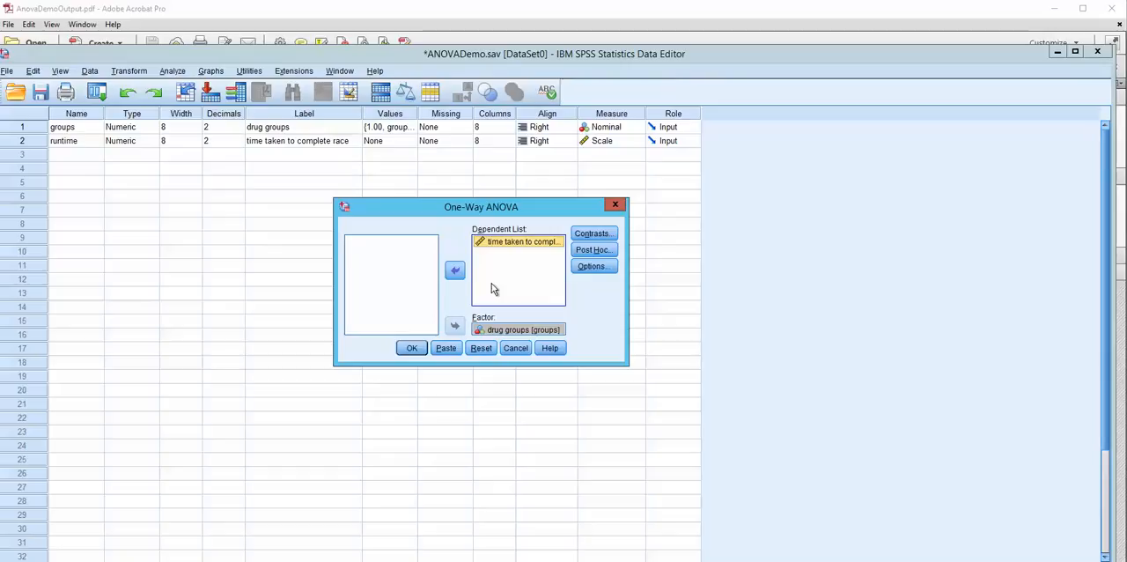
Request the Tukey post hoc test and Descriptive statistics for the One-Way ANOVA.
click(591, 251)
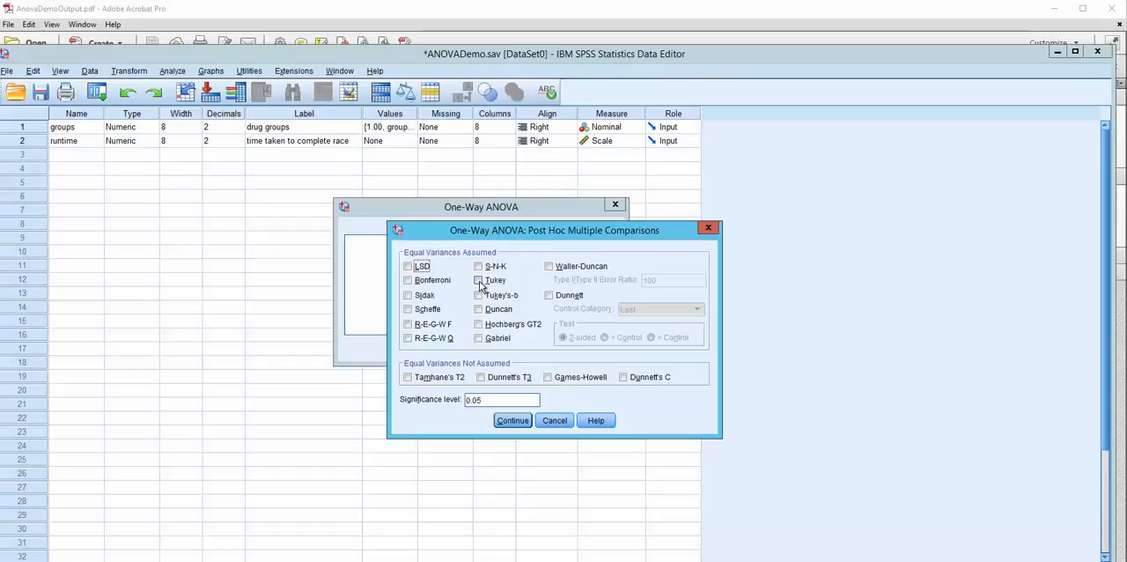
click(479, 281)
click(513, 421)
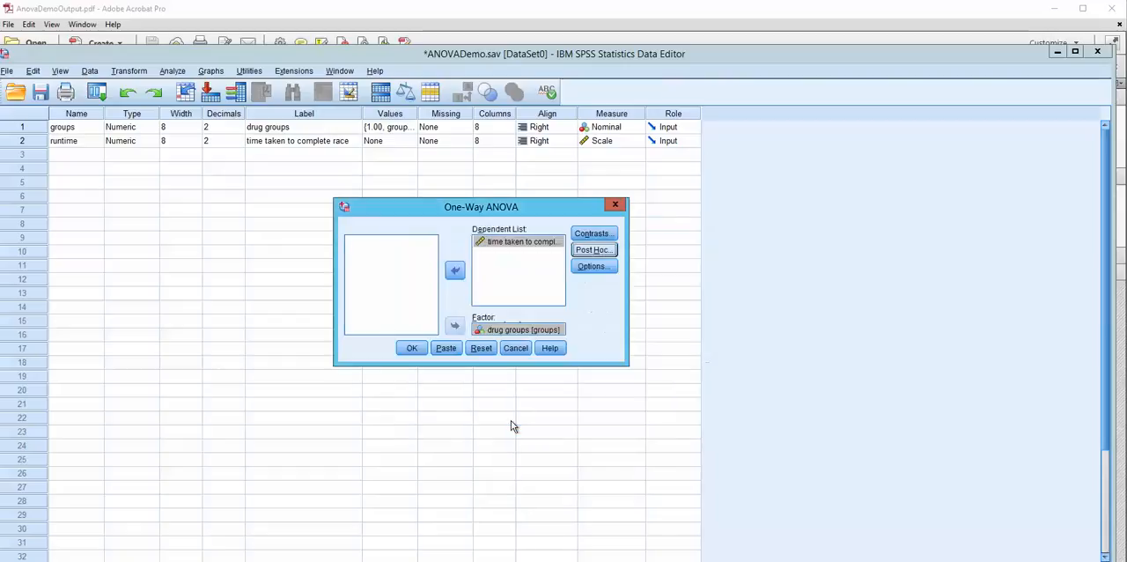
click(592, 267)
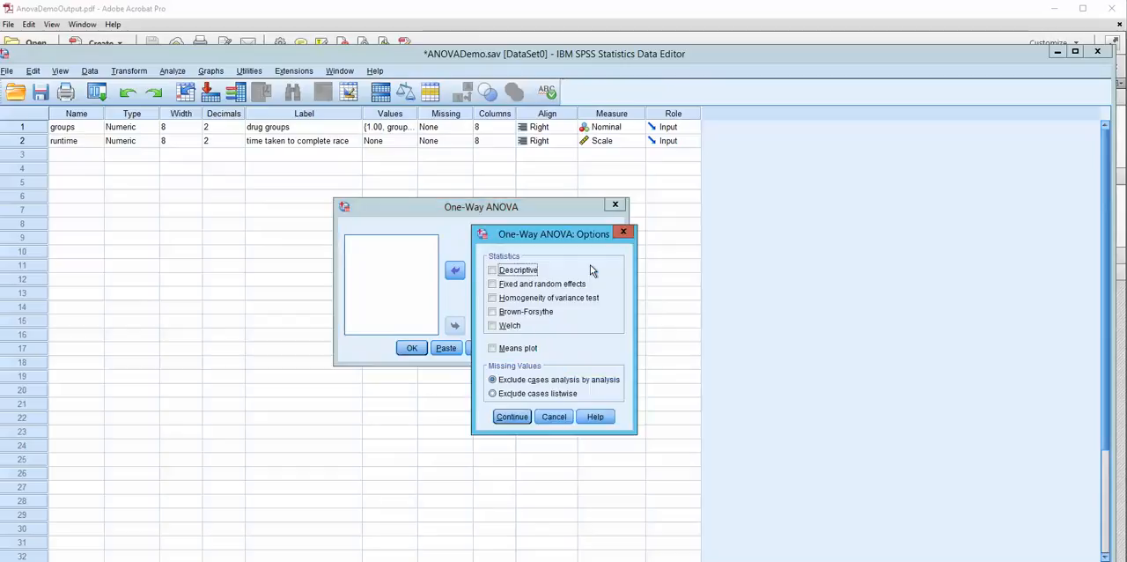
click(494, 272)
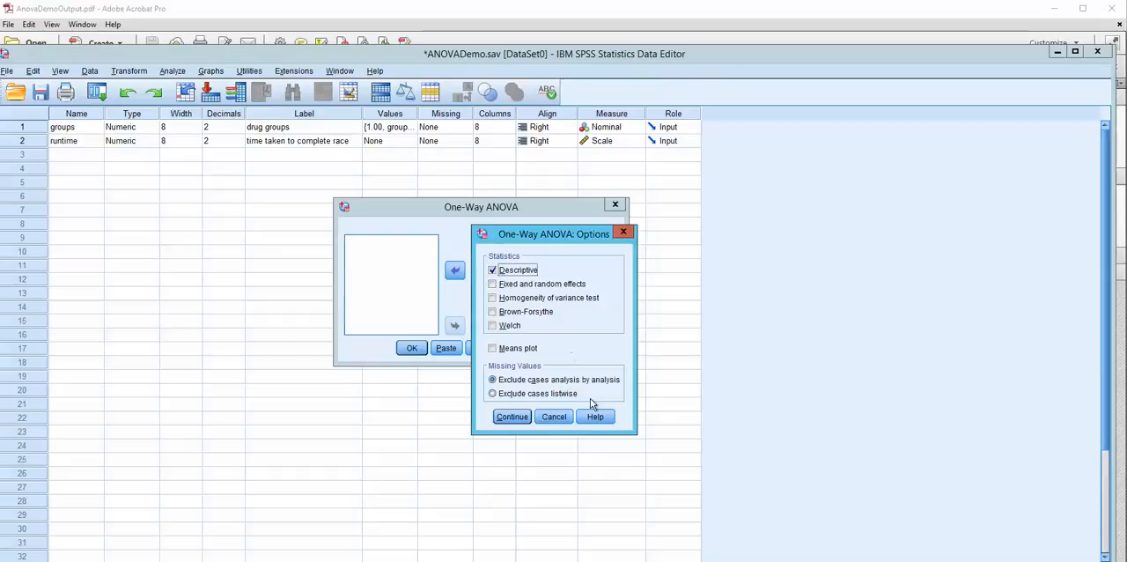
click(511, 417)
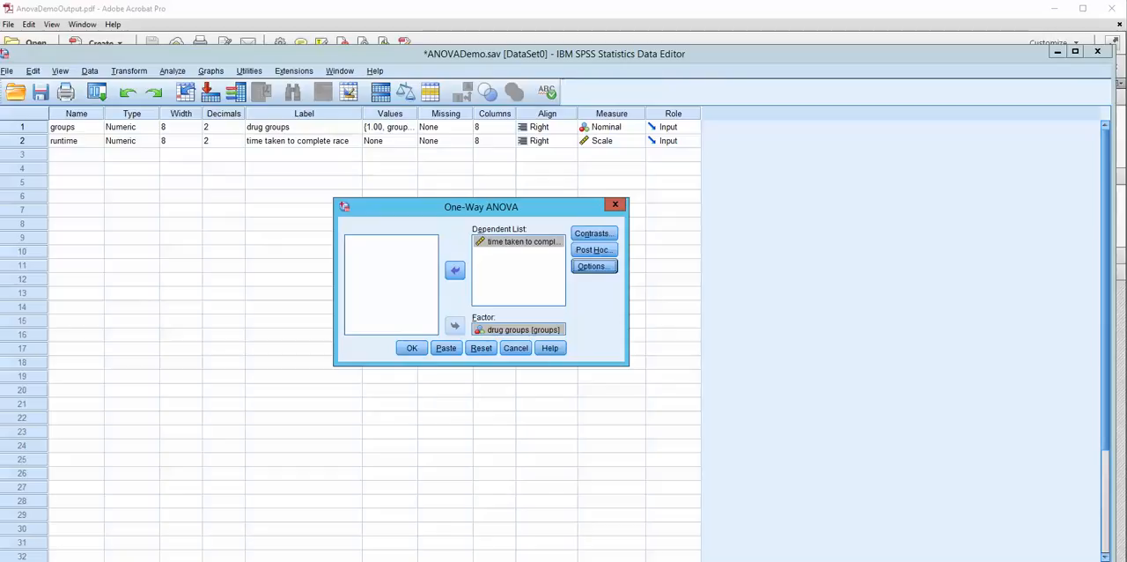
Switch to the Output1 viewer window and examine the Oneway results from the start, including the Descriptives and ANOVA tables.
mouse_move(769, 561)
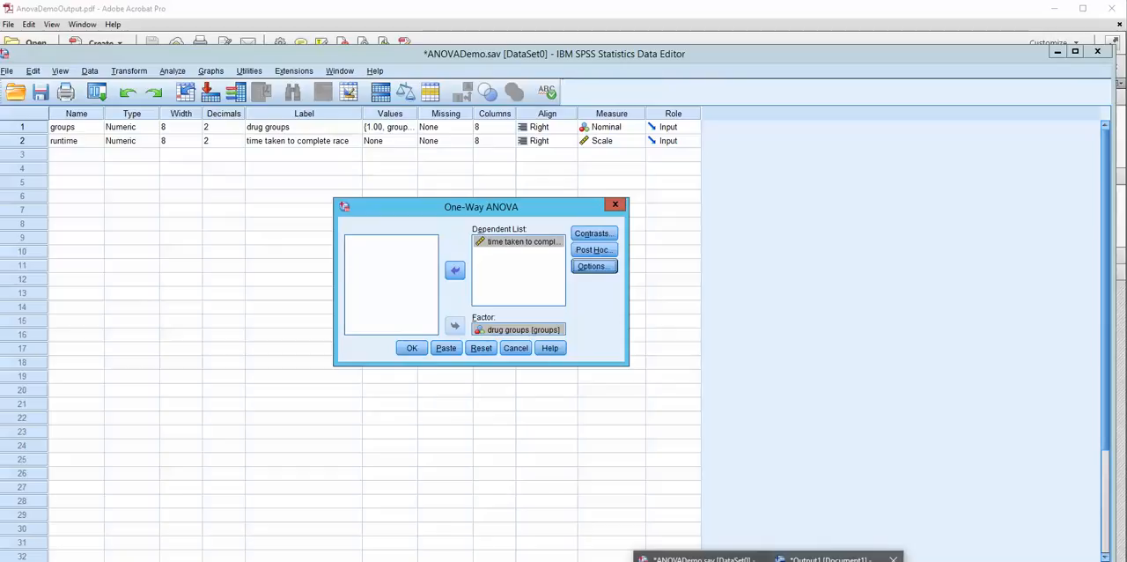
click(837, 558)
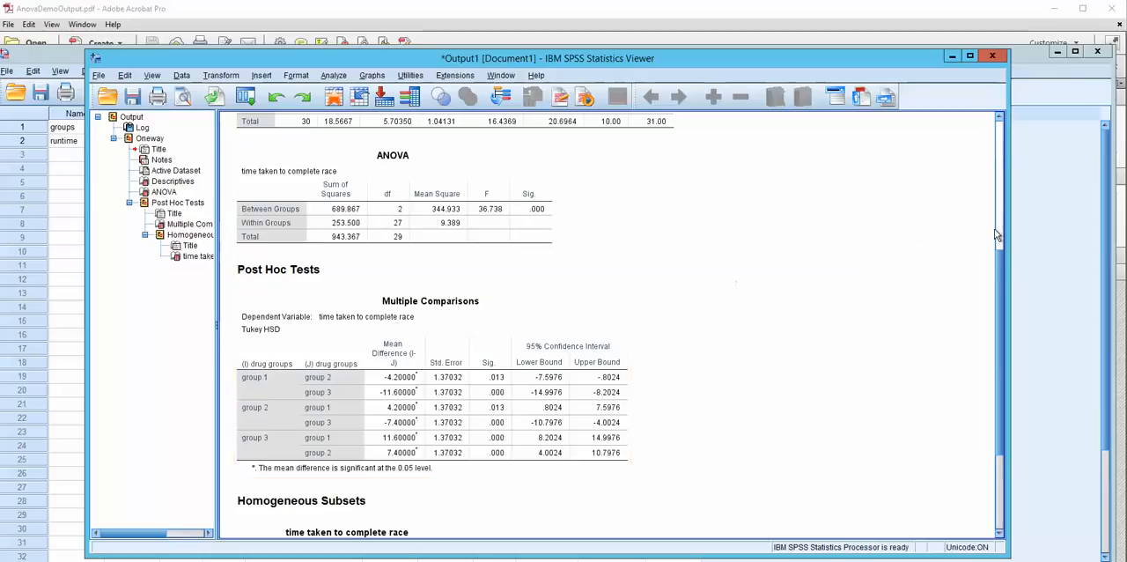
drag(997, 253, 996, 120)
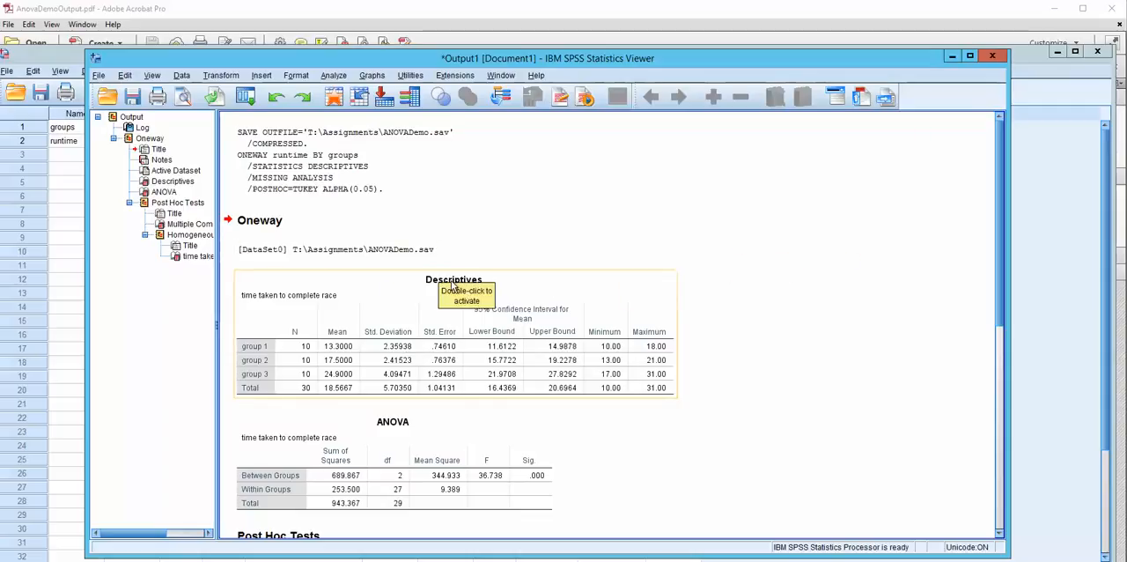
scroll(728, 244, down, 3)
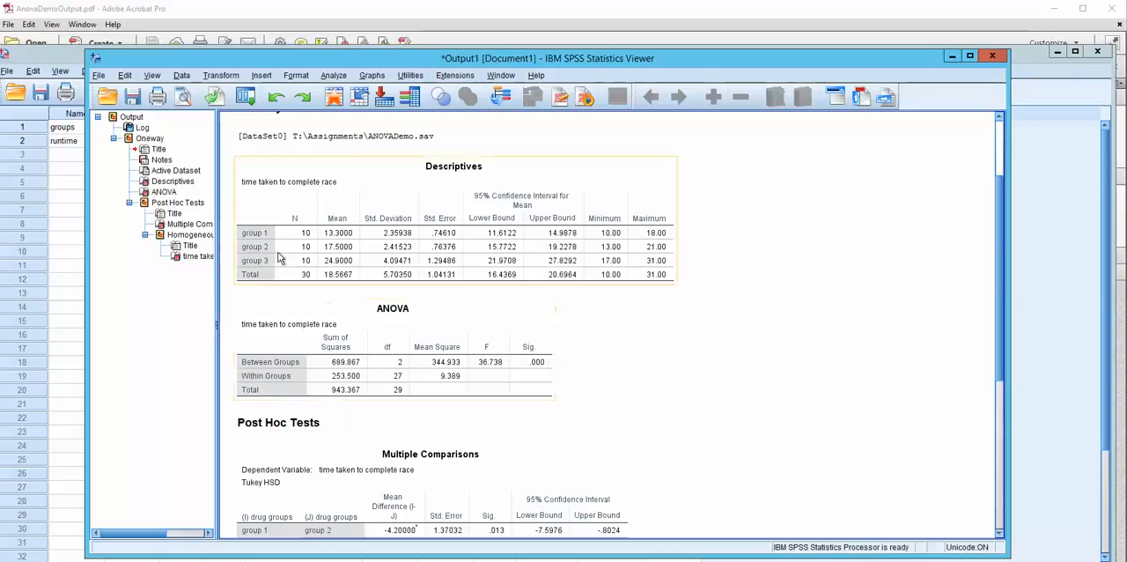
Check the output export settings for document type and file name, and close them without exporting.
click(99, 76)
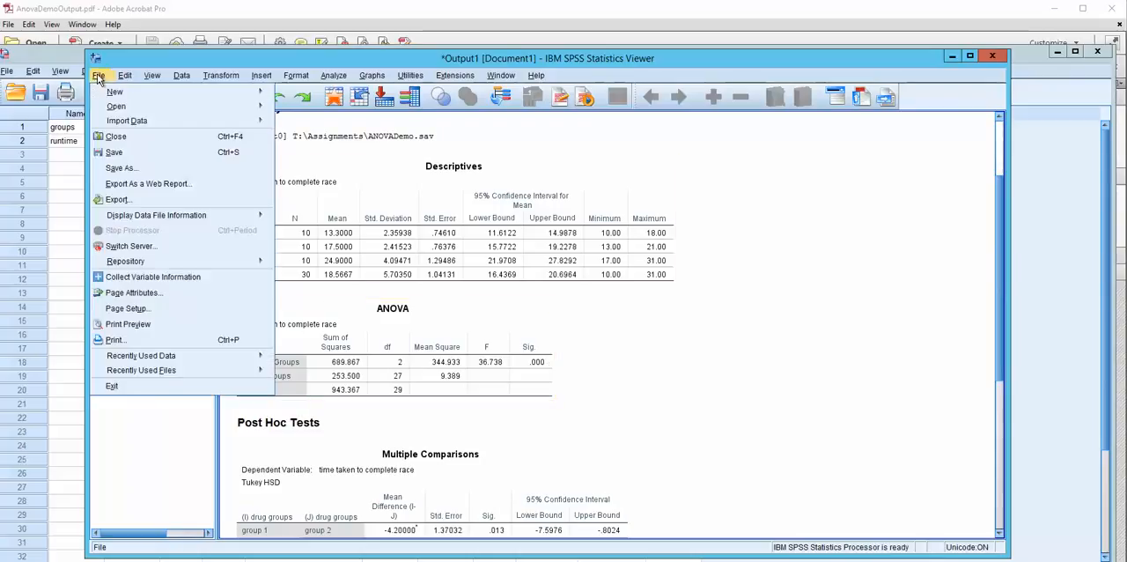
click(117, 199)
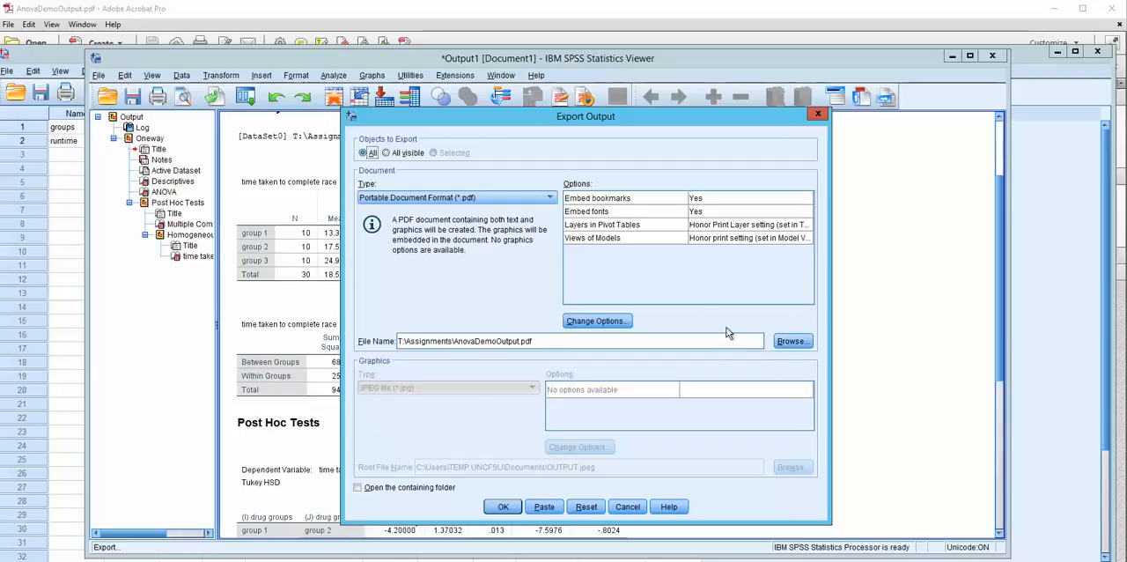
click(819, 116)
Select the Descriptives table and the ANOVA table in turn and check the copy and export options offered for each.
click(430, 209)
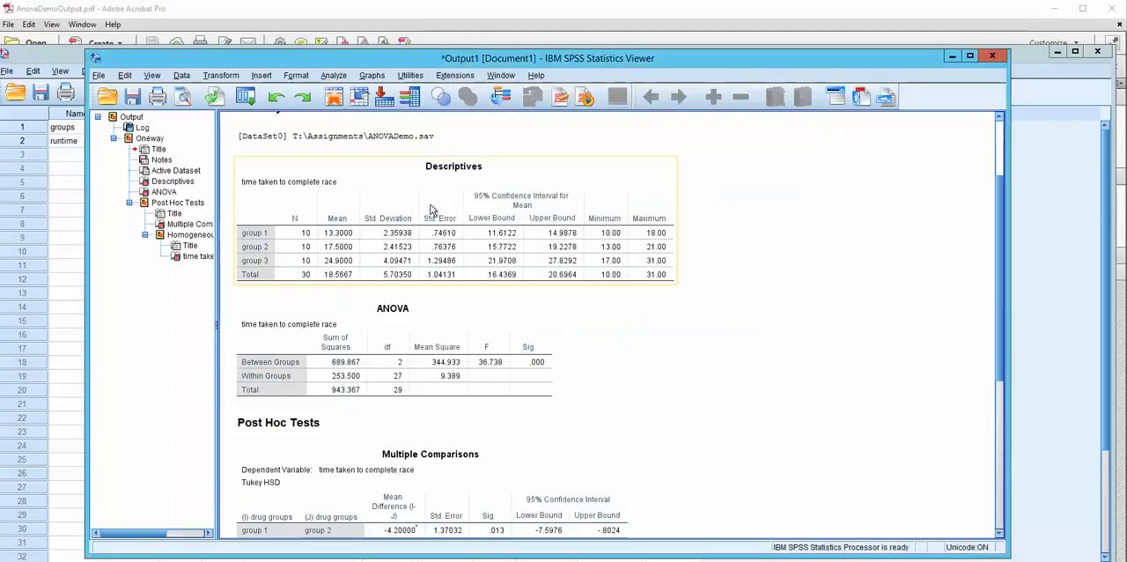
click(408, 185)
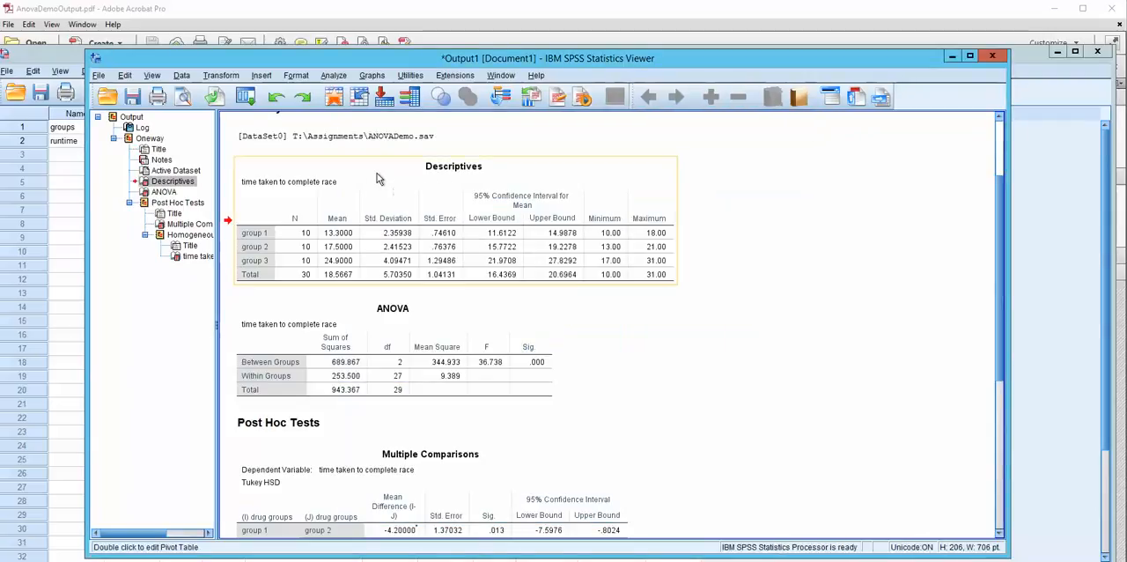
right_click(377, 173)
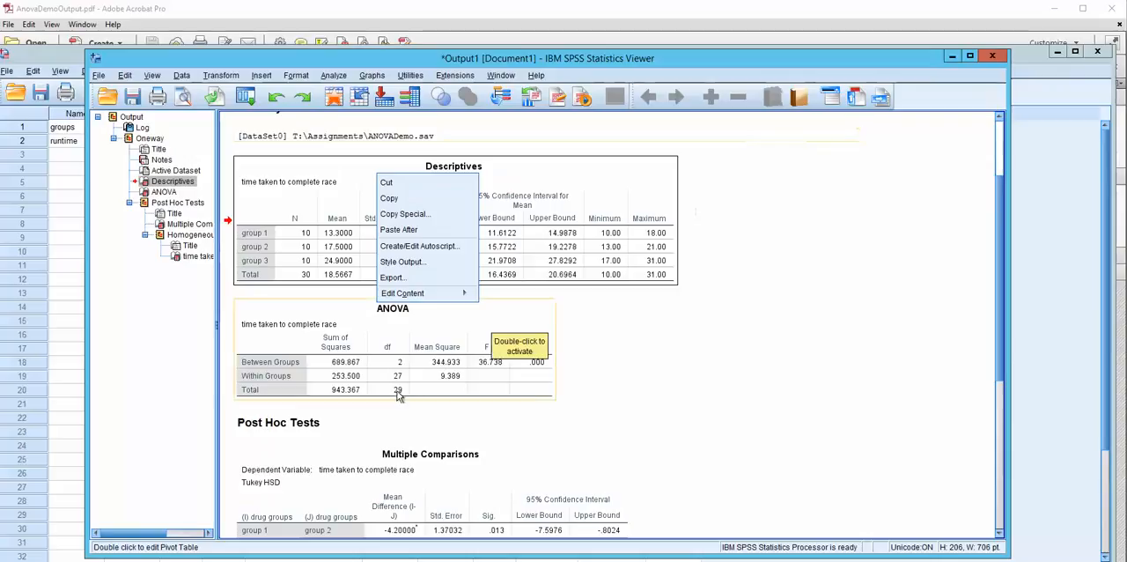
click(442, 322)
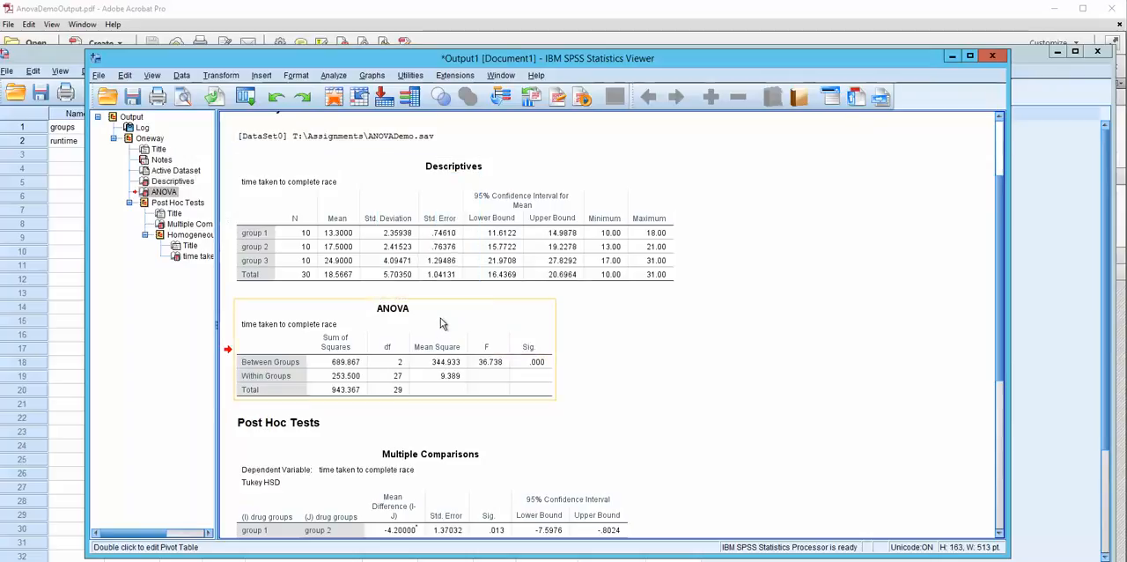
right_click(442, 321)
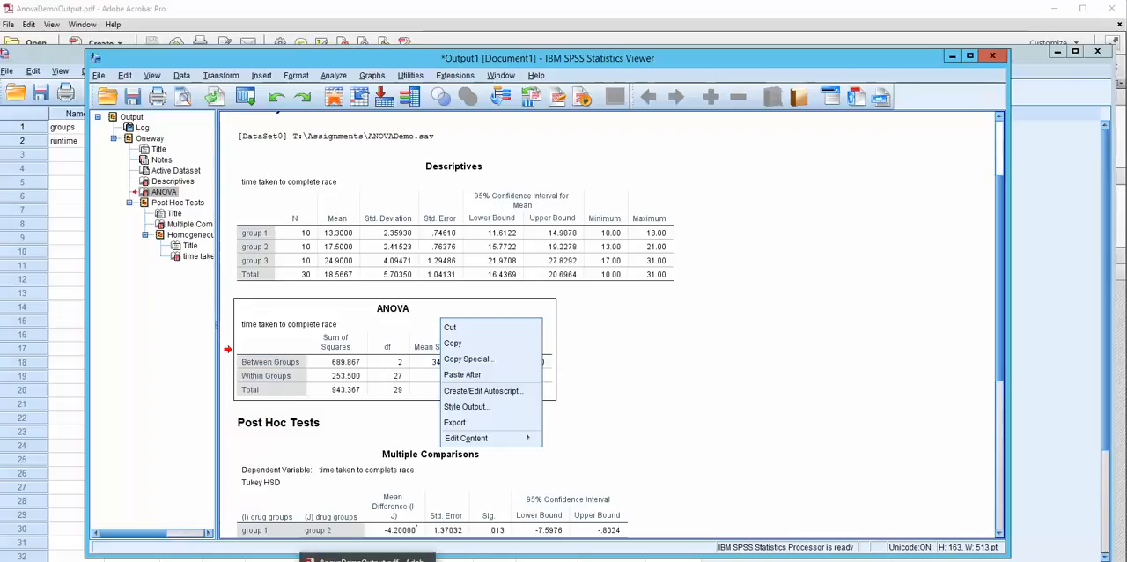
Switch to AnovaDemoOutput.pdf in Adobe Acrobat Pro, examine its annotated Descriptives table, and return to the SPSS output viewer.
click(367, 559)
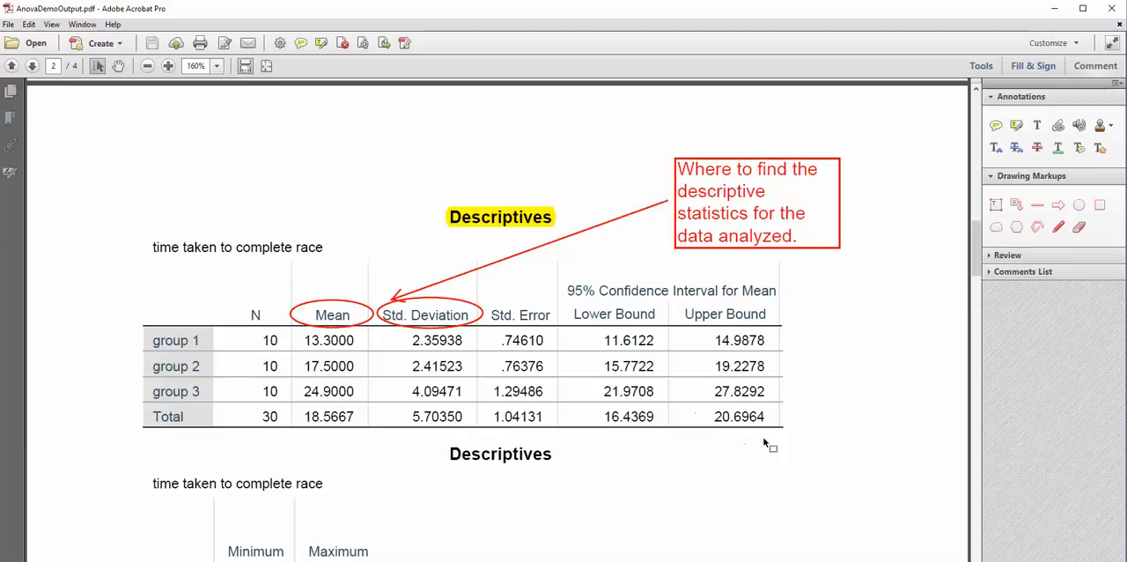
mouse_move(973, 276)
mouse_down()
mouse_move(974, 230)
mouse_move(977, 294)
mouse_move(976, 258)
mouse_up()
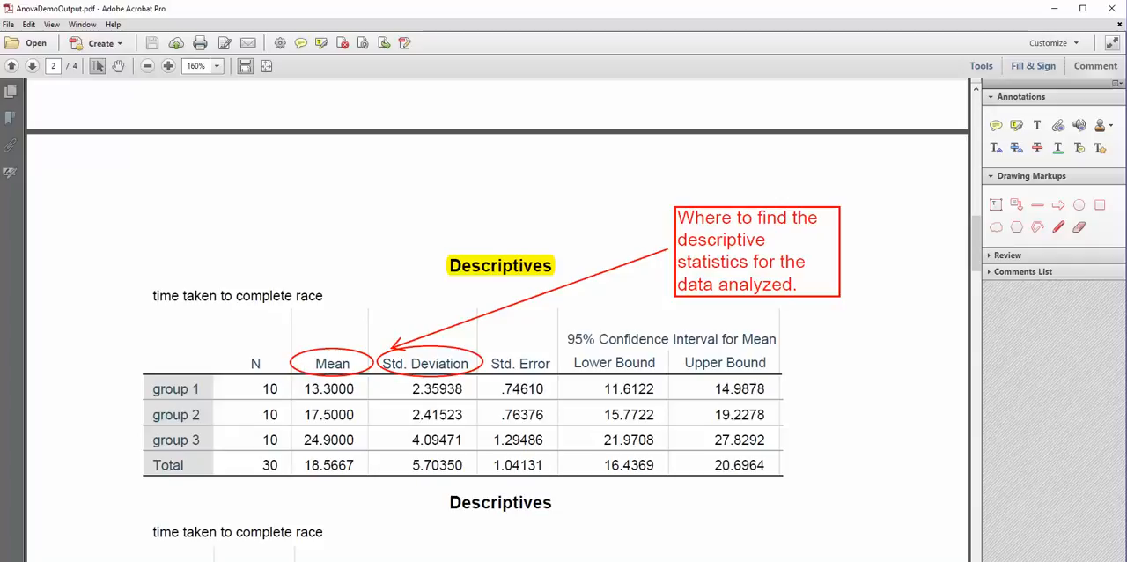
mouse_move(770, 561)
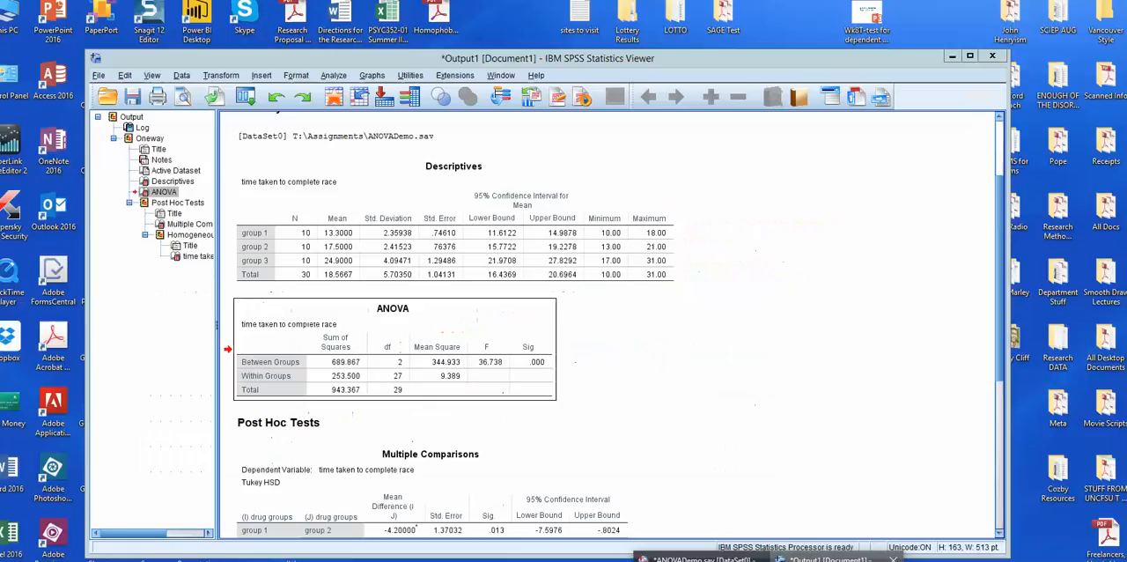
click(837, 559)
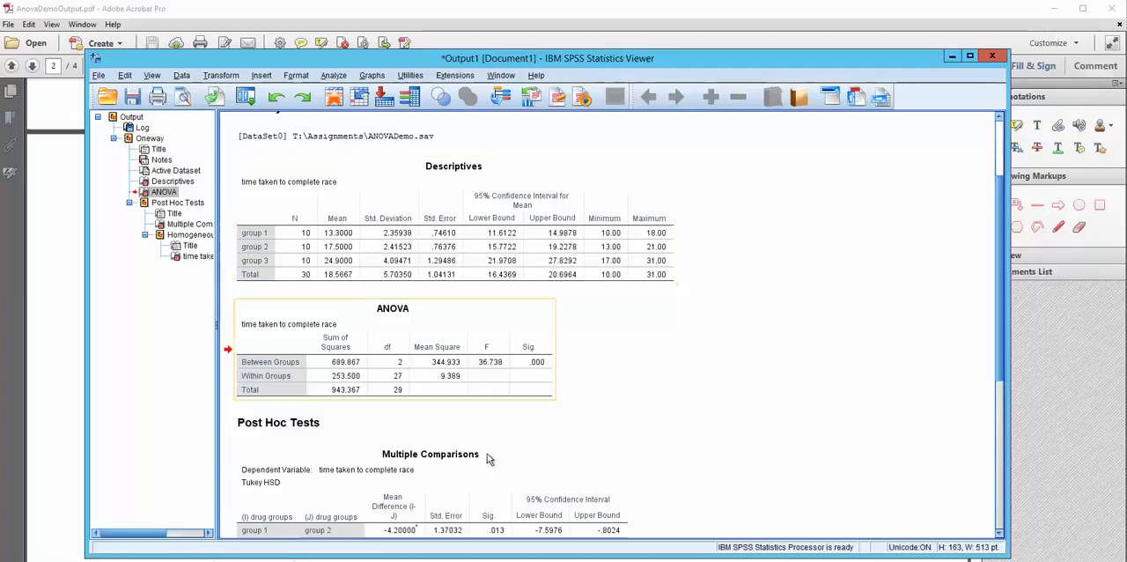
Bring AnovaDemoOutput.pdf back in Adobe Acrobat Pro, hide the comment tools to widen the page, and examine the annotated ANOVA table.
click(43, 383)
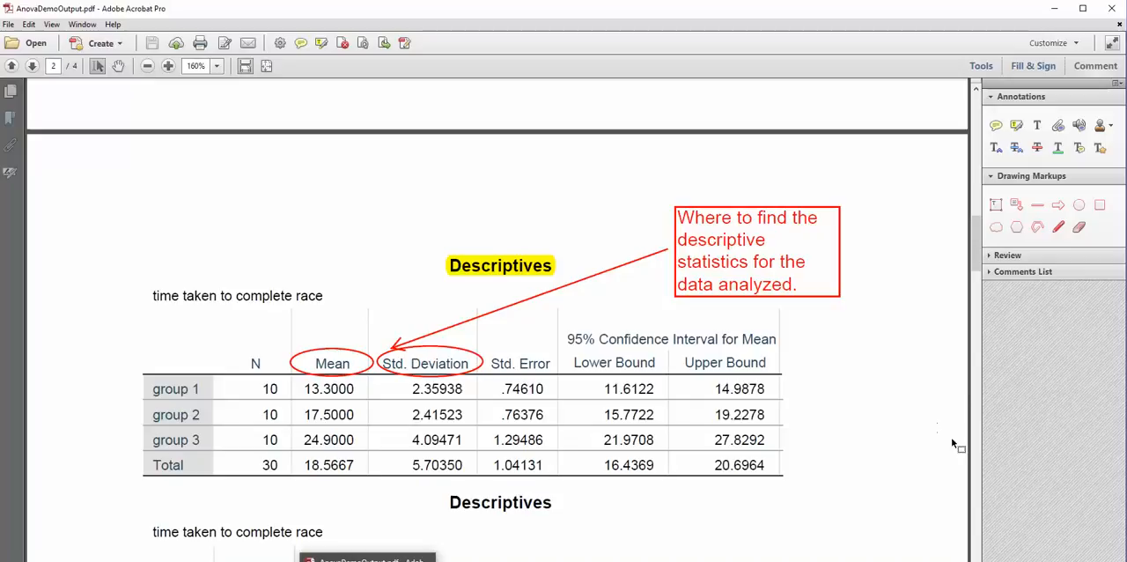
click(973, 309)
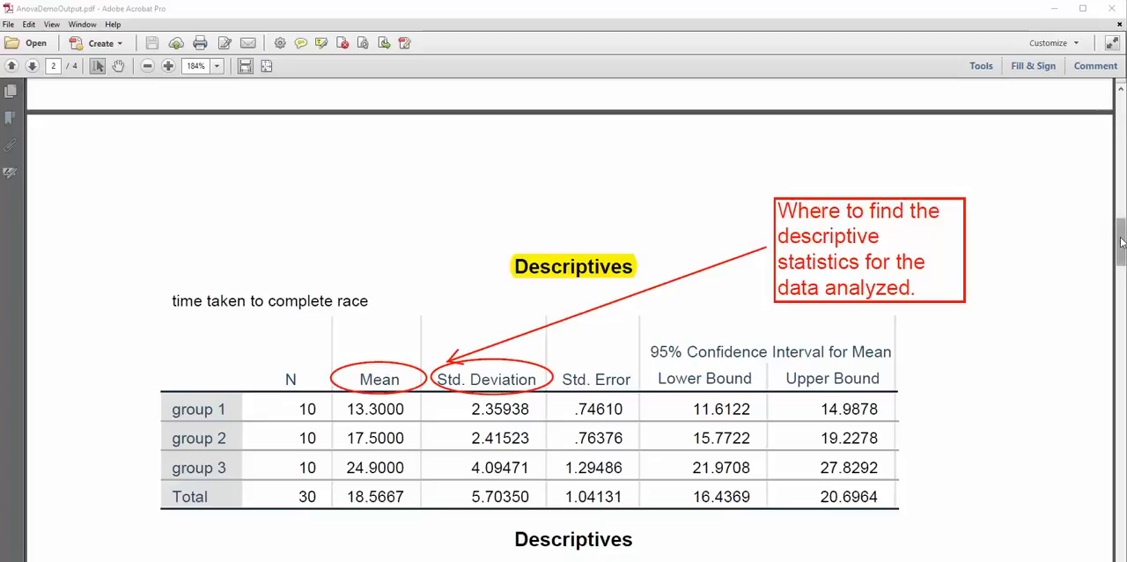
drag(1122, 244, 1107, 294)
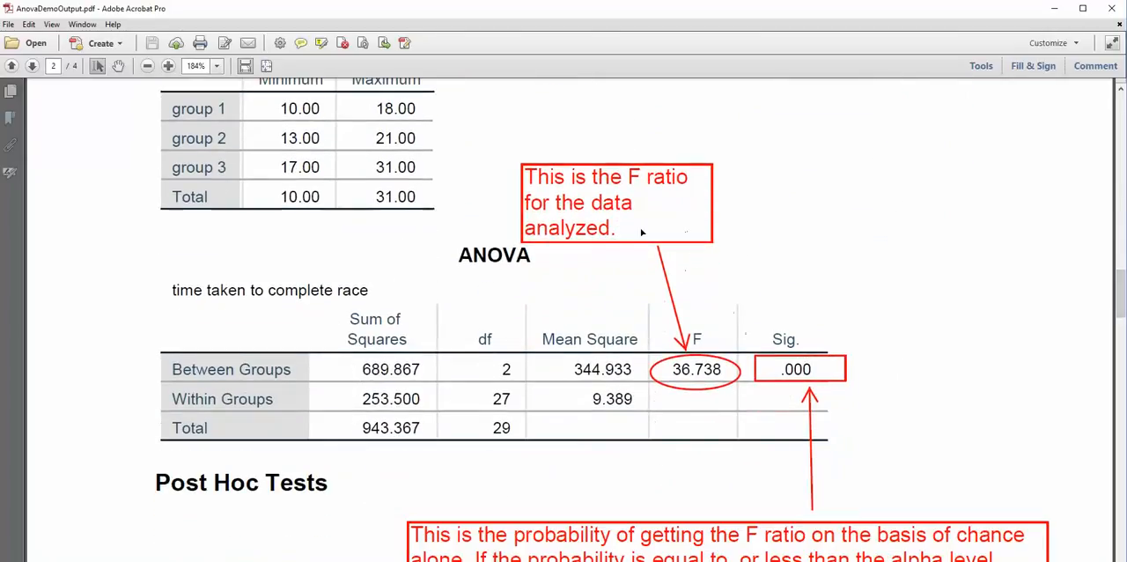